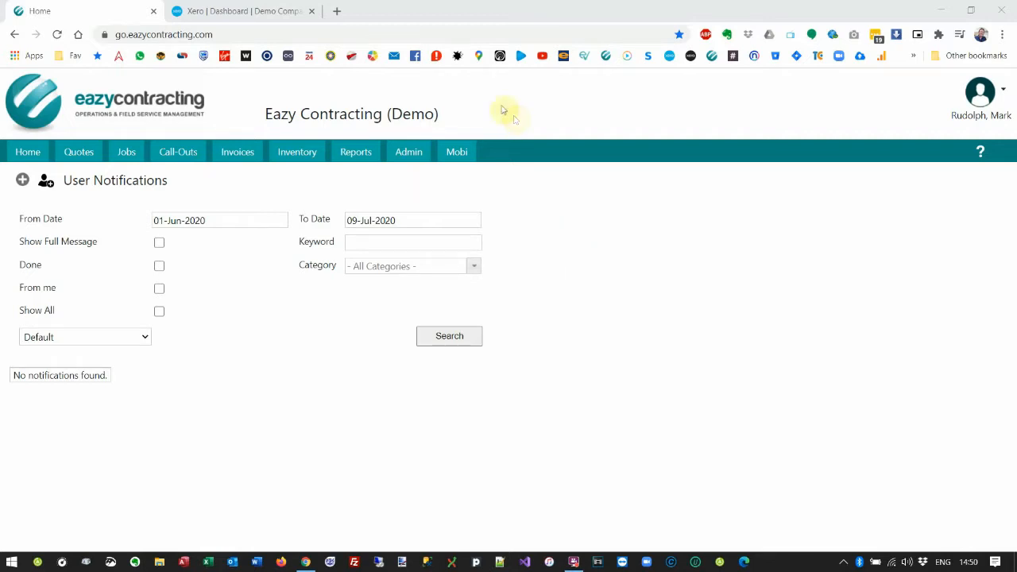
Step: Connect to Xero's Demo Company (Global) and save the options to post customer invoices on sign-off and supplier invoices on receive
click(410, 152)
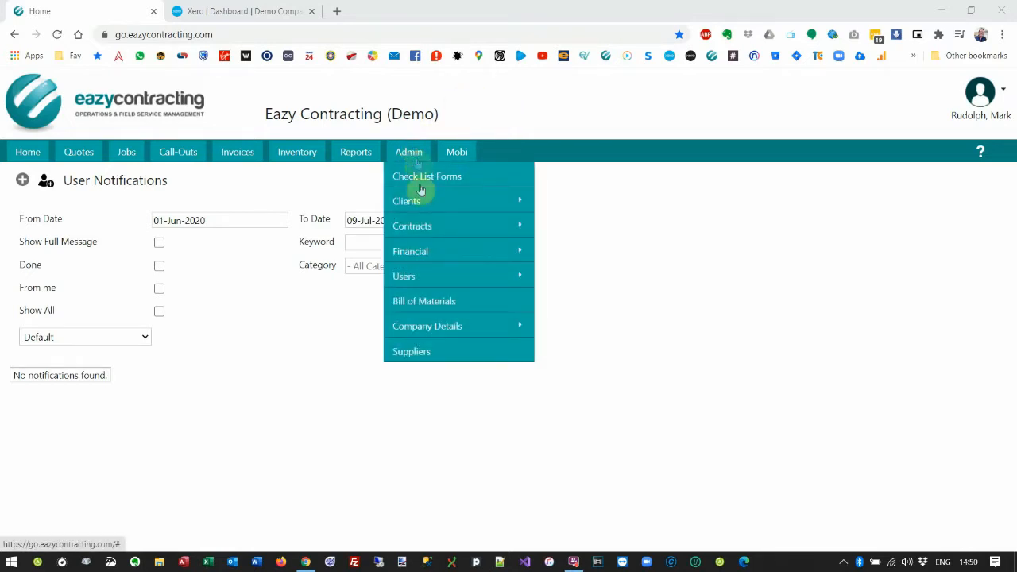
mouse_move(411, 255)
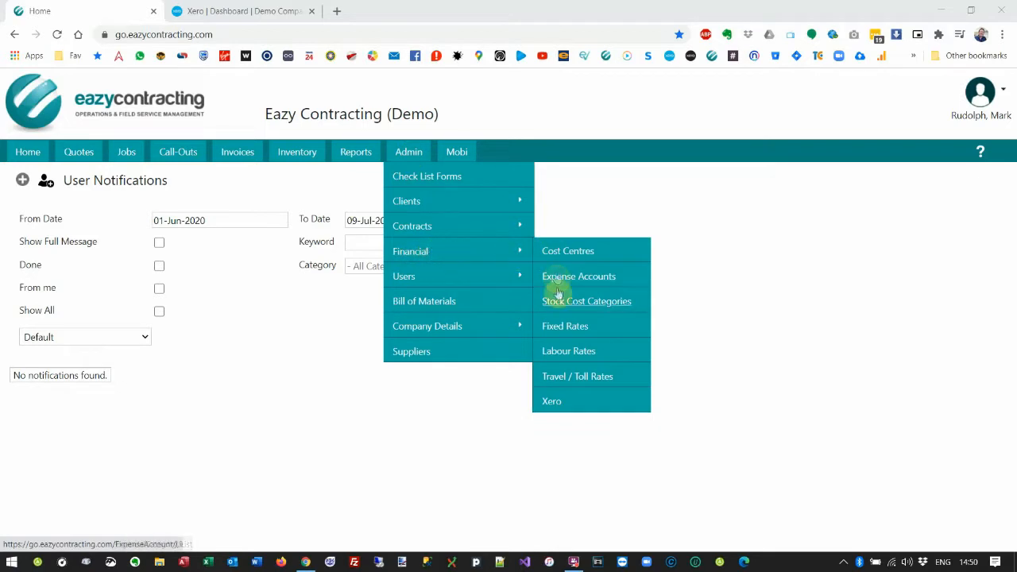
click(551, 401)
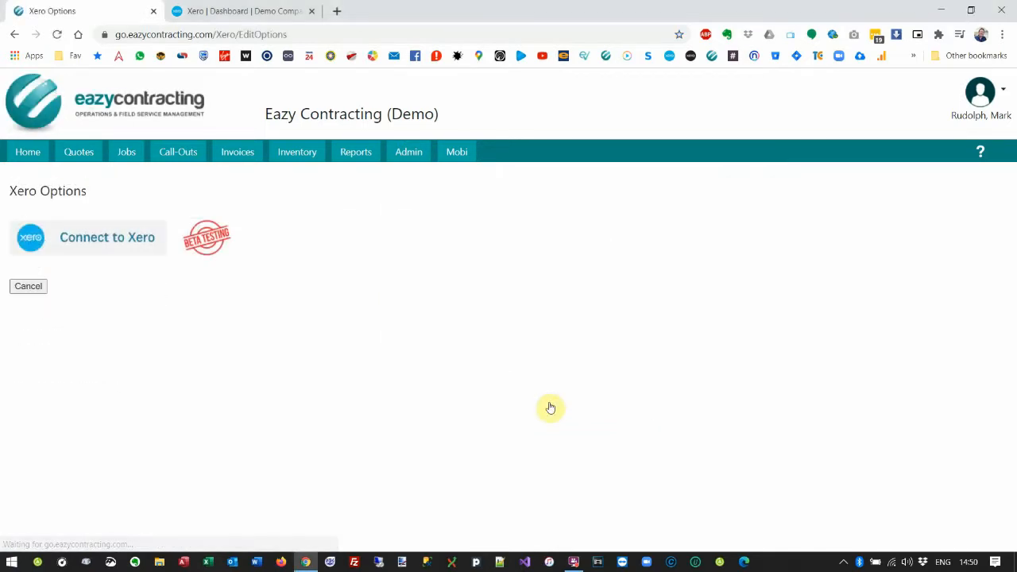
click(96, 242)
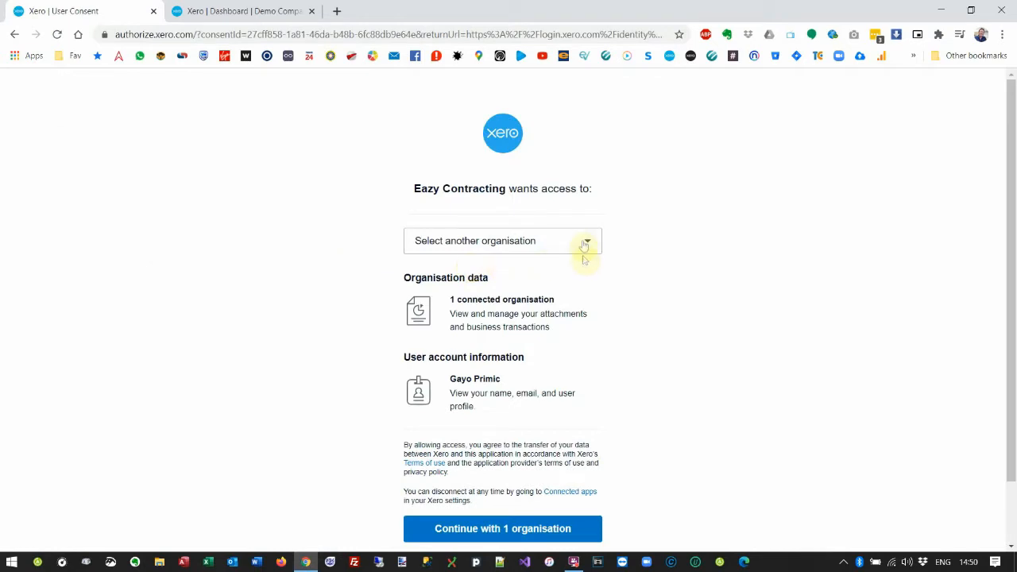
click(584, 244)
click(477, 282)
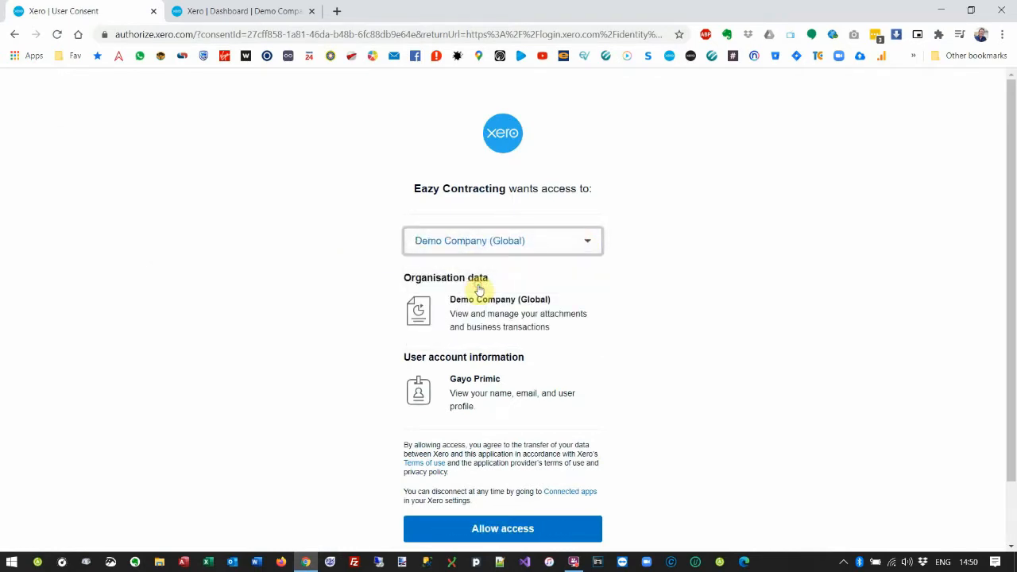
click(502, 530)
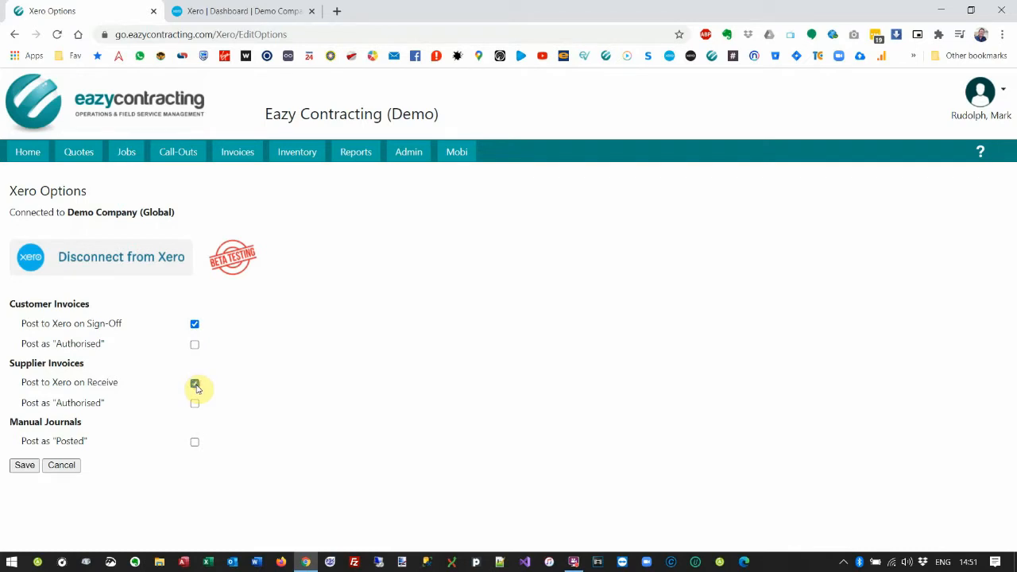
click(24, 467)
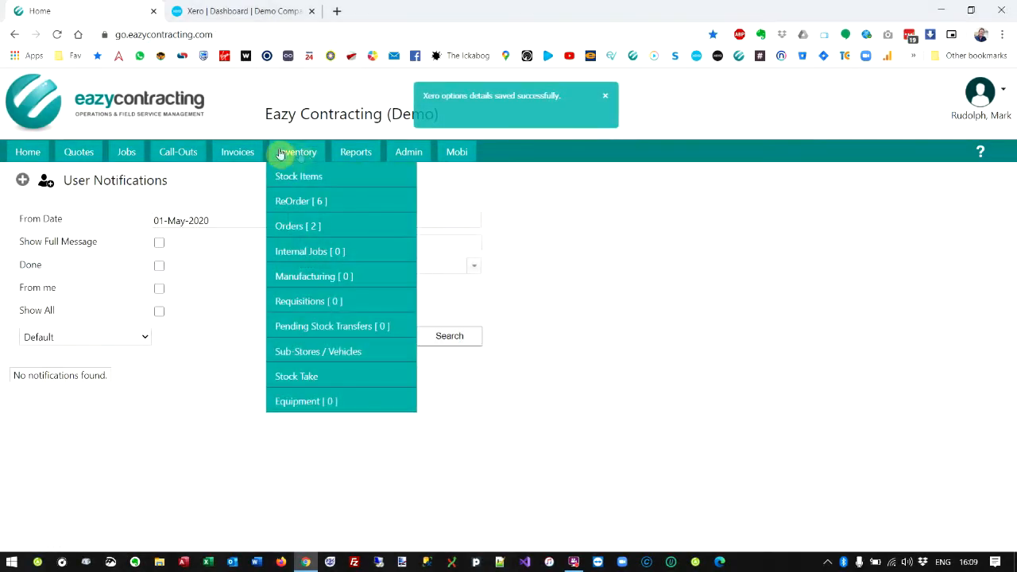
Step: Open the Invoices report for 01-Jun-2020 to 30-Jun-2020 and export its invoices to Xero
mouse_move(345, 154)
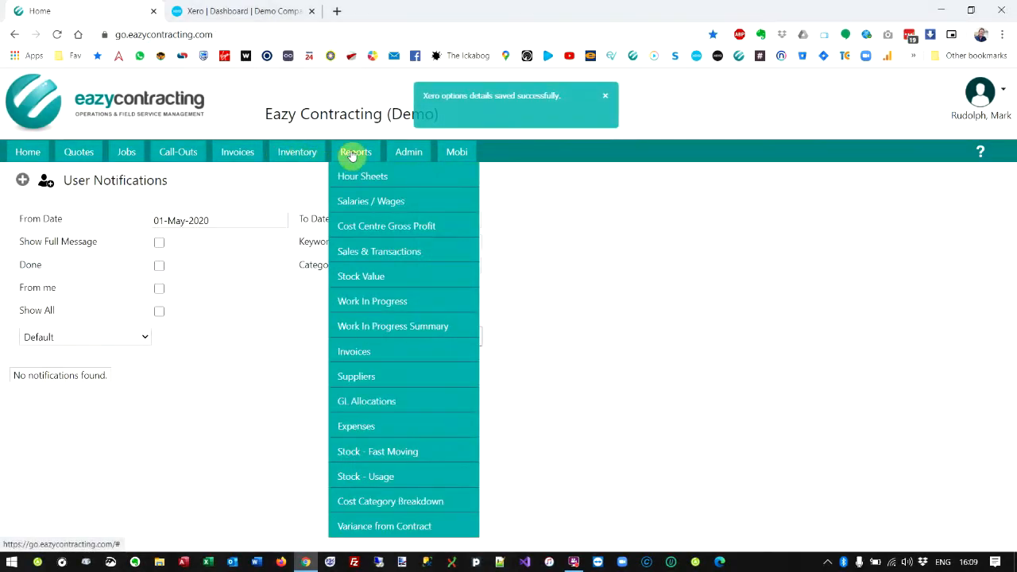
click(358, 359)
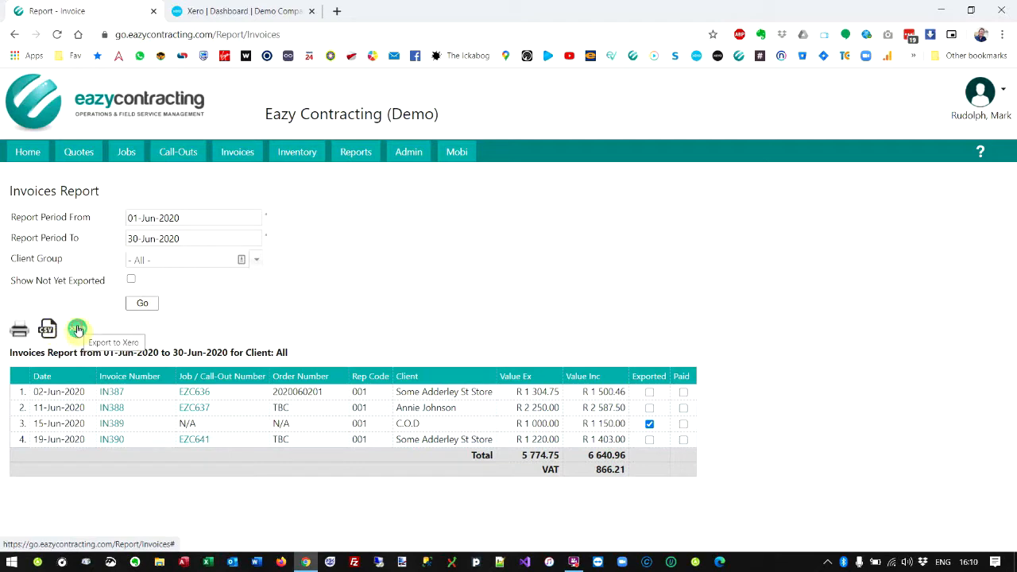
click(77, 329)
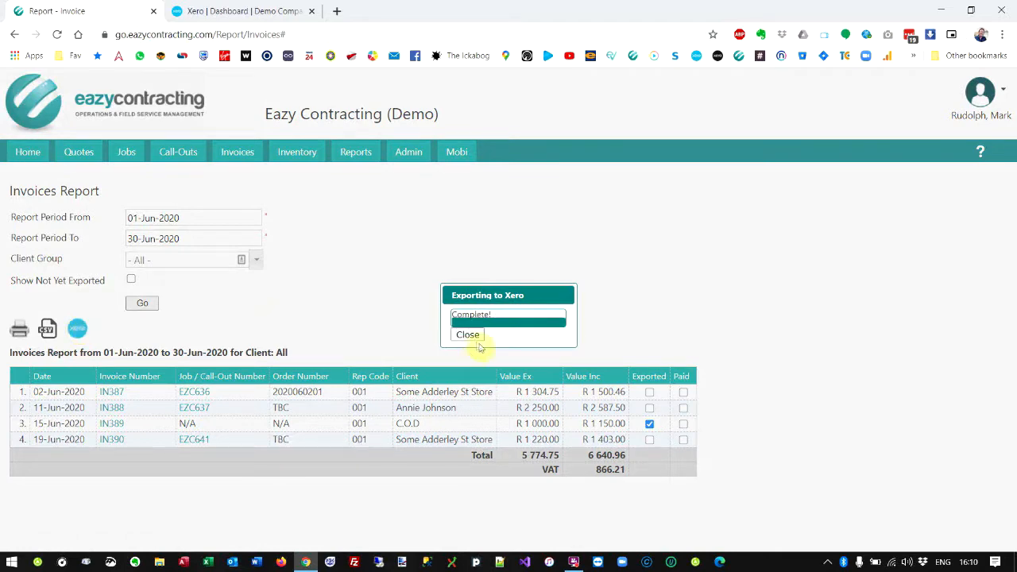
click(466, 335)
Step: Switch to Xero and view the draft sales invoices of Demo Company (Global)
click(242, 10)
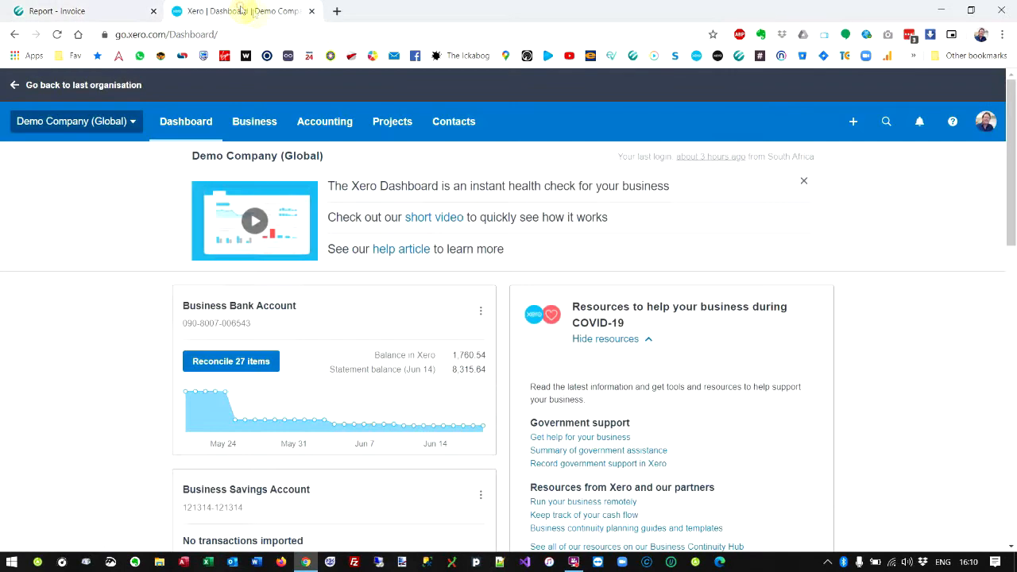
click(256, 123)
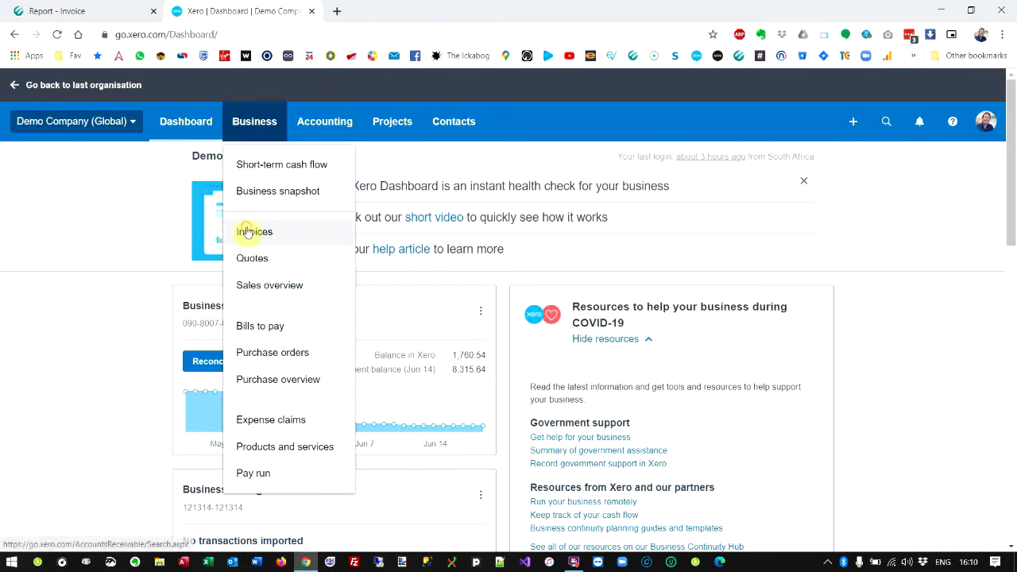
click(248, 232)
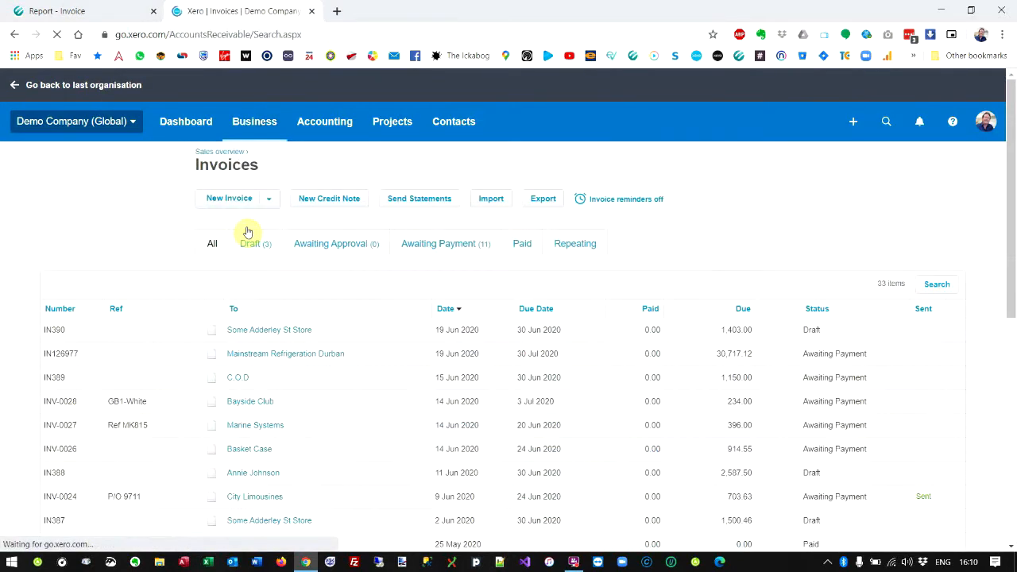
click(255, 244)
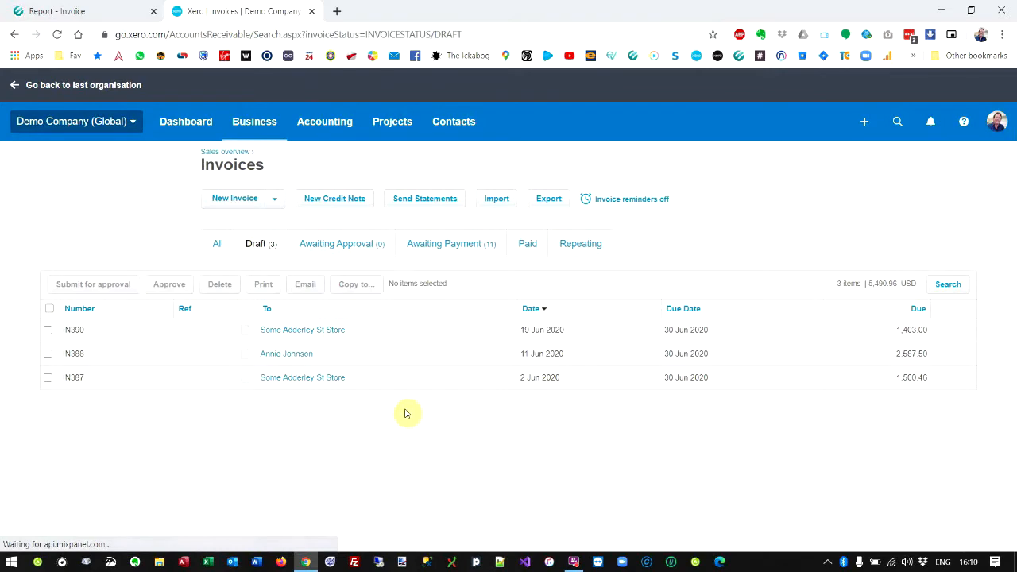
Step: Switch back to Eazy Contracting and run the Suppliers report for all suppliers from 01-Jun-2020 to 30-Jun-2020
click(88, 11)
click(356, 152)
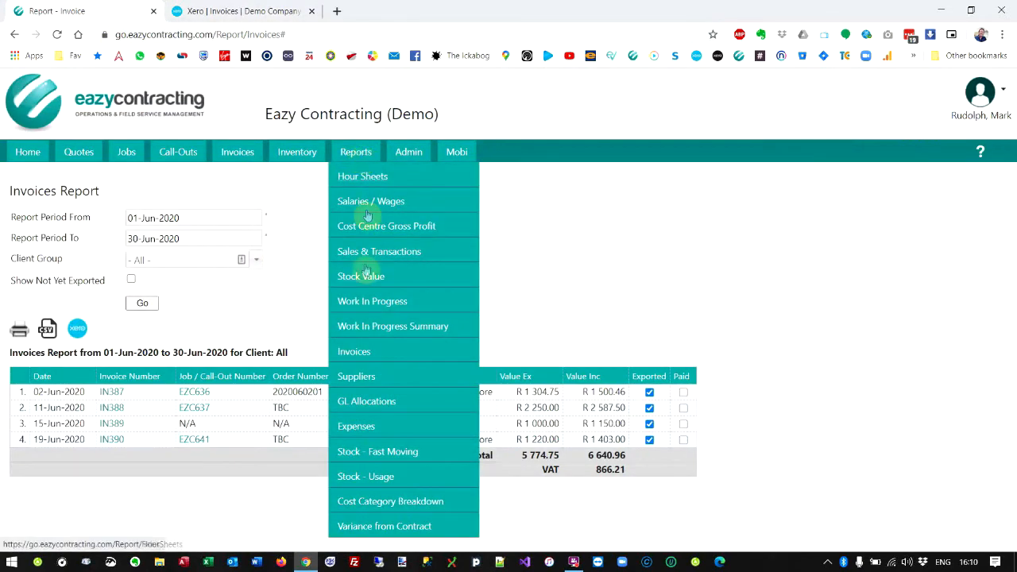
click(351, 379)
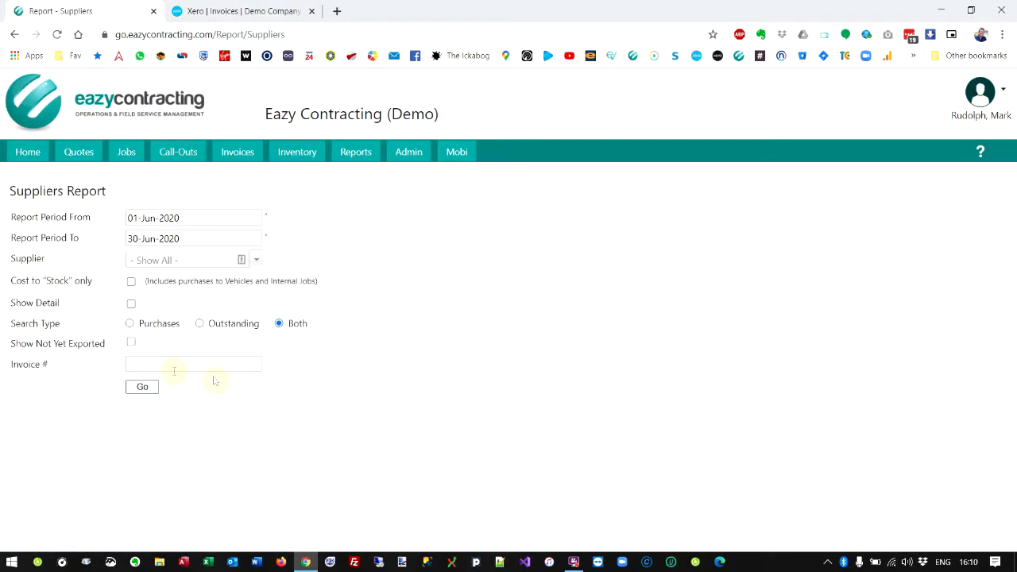
click(148, 388)
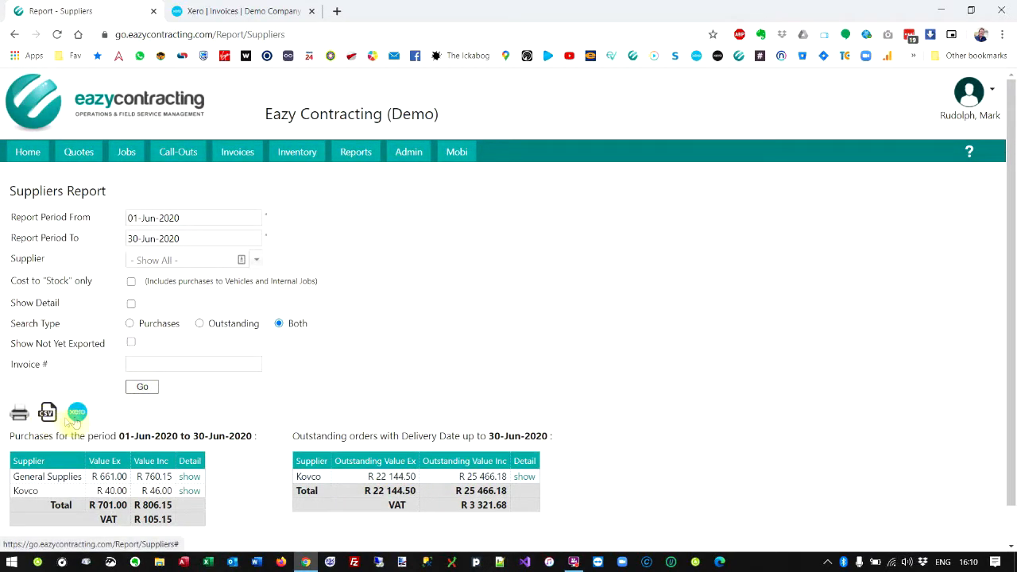
Step: Show the purchase details for General Supplies and export the Suppliers report to Xero
click(191, 480)
scroll(477, 358, down, 2)
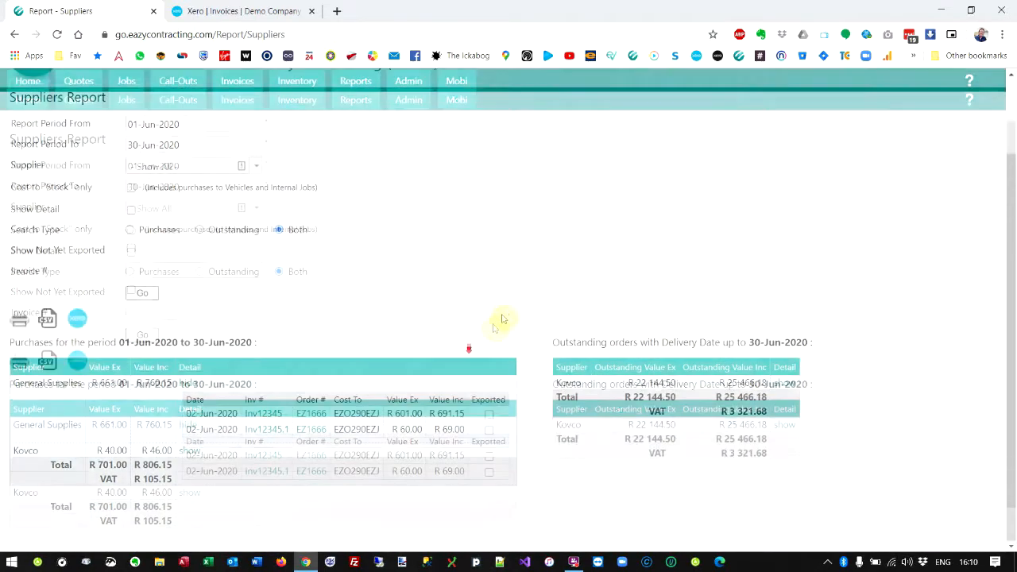
click(79, 319)
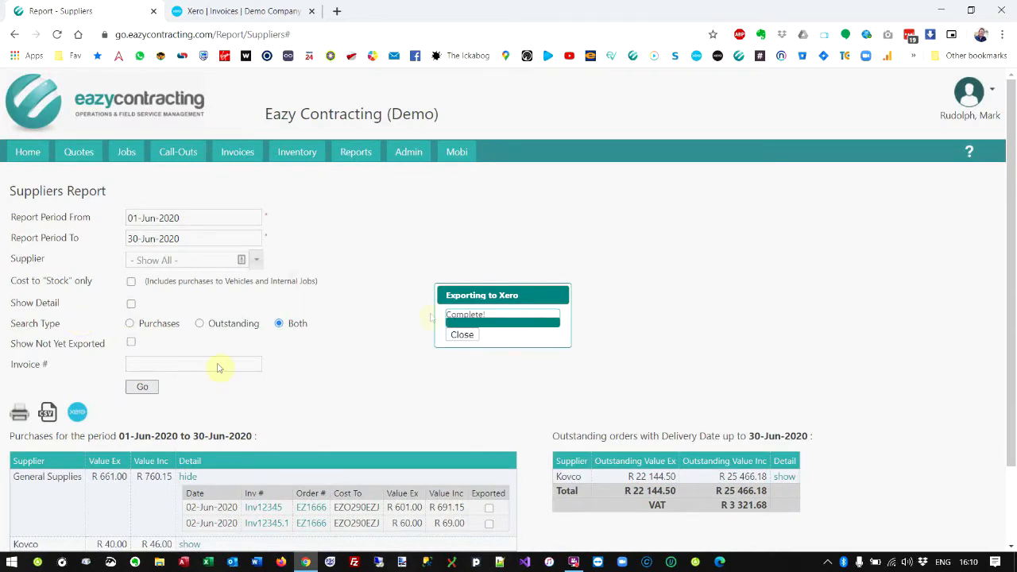
click(463, 334)
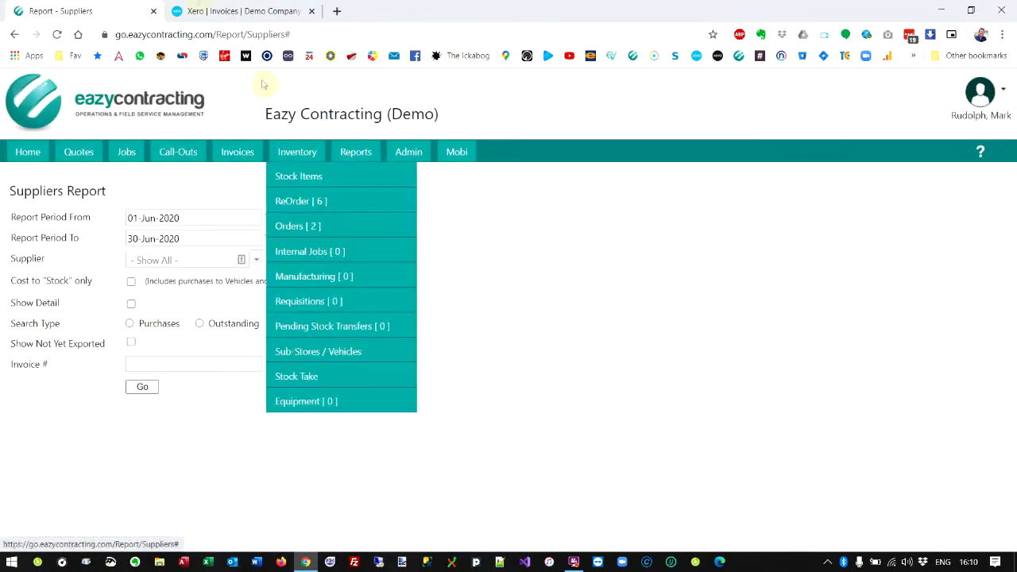
Step: Switch to Xero and view the draft bills to pay
click(213, 10)
click(256, 125)
click(260, 333)
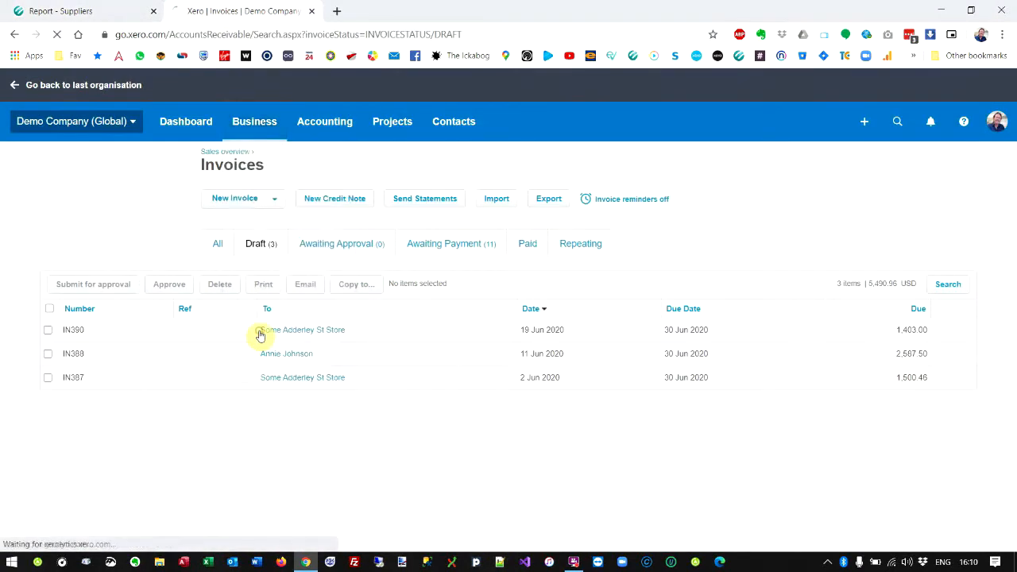
click(247, 245)
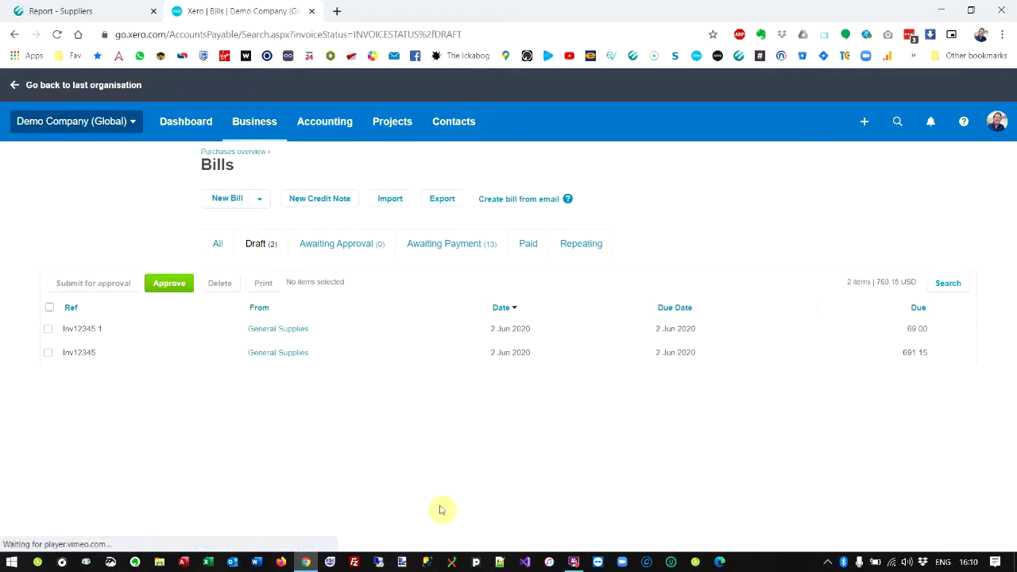
Step: Switch back to Eazy Contracting and open the in-progress invoice for Some Adderley St Store, job EZO295EZJ, to review it
click(99, 12)
mouse_move(230, 153)
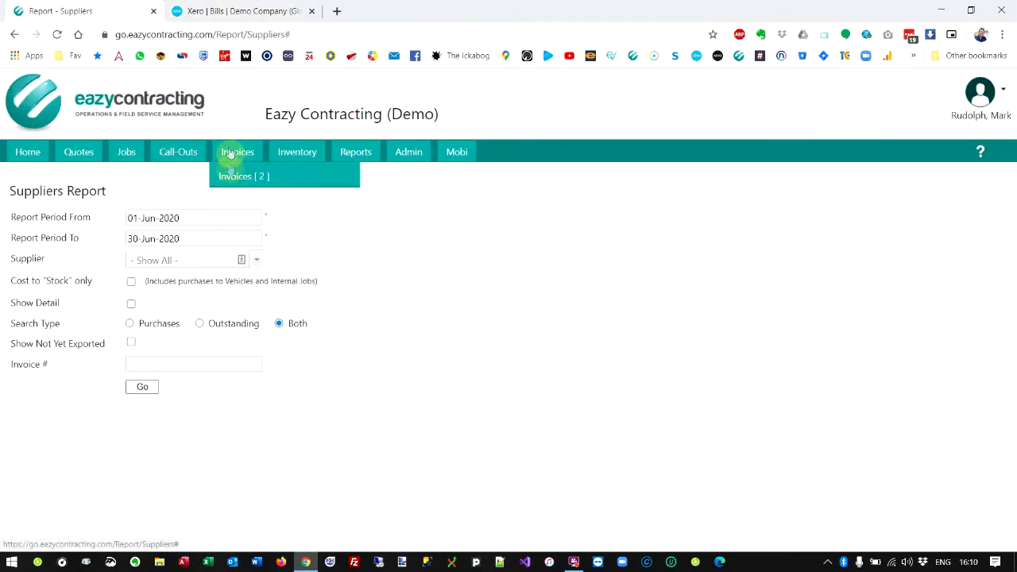
click(231, 177)
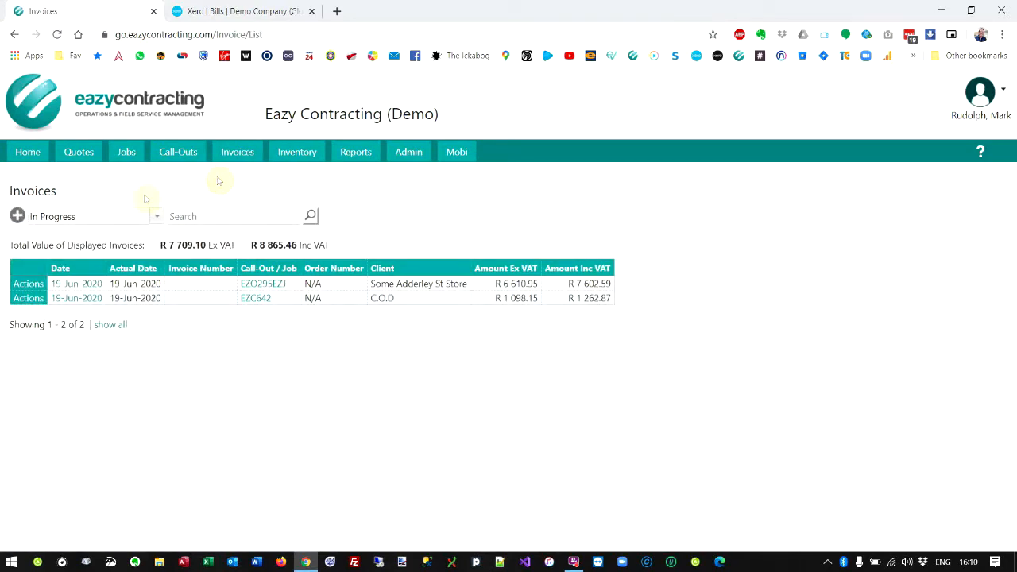
click(80, 285)
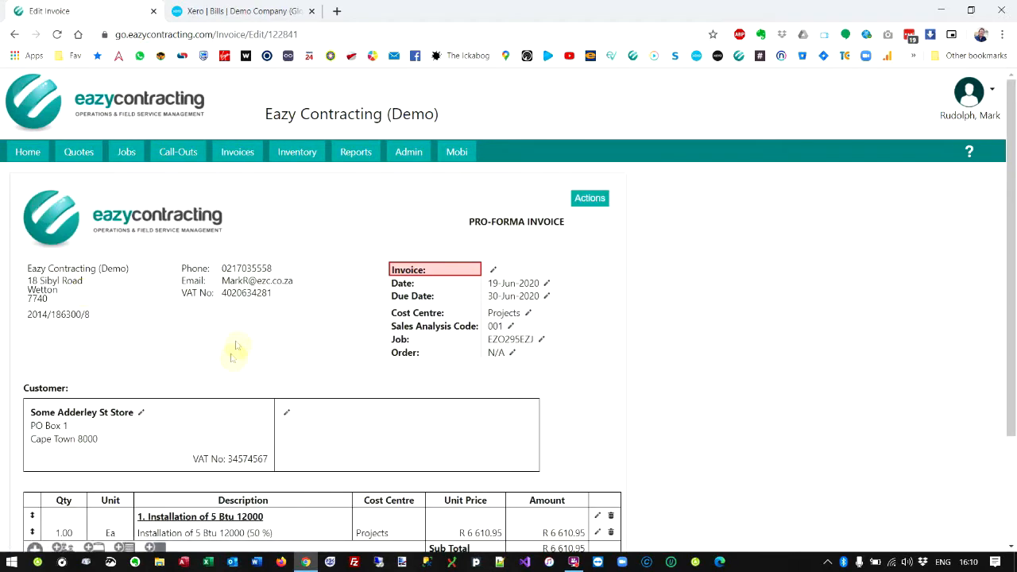
scroll(239, 354, down, 2)
scroll(342, 347, up, 2)
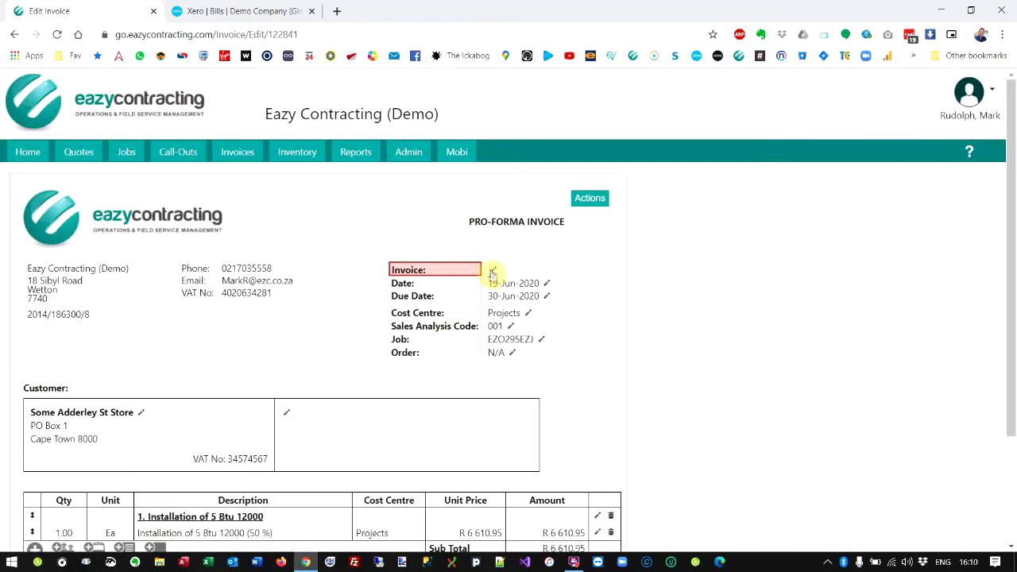
Step: Assign invoice number IN391 to the pro-forma invoice and sign it off without emailing it
click(492, 272)
click(541, 344)
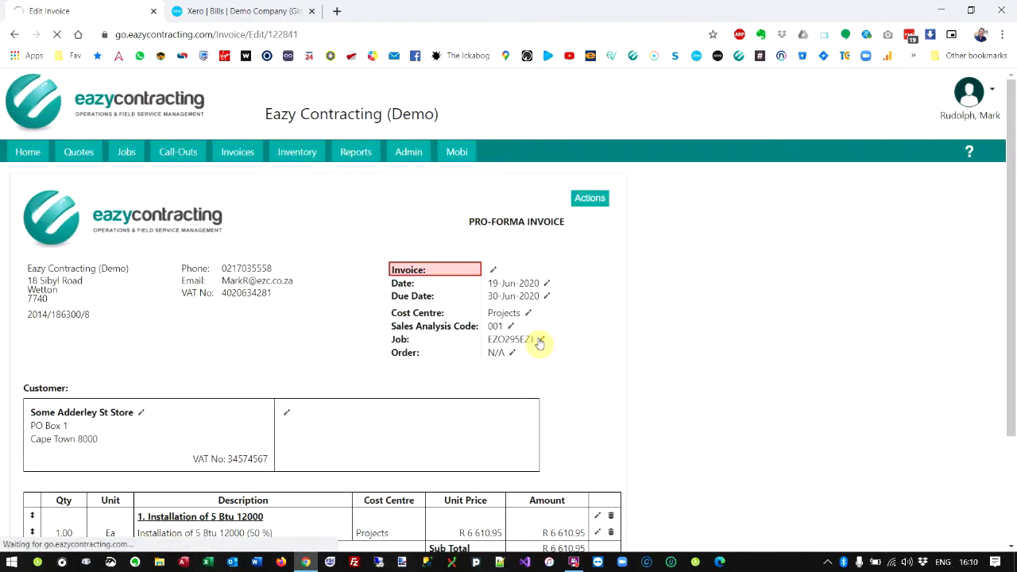
click(588, 198)
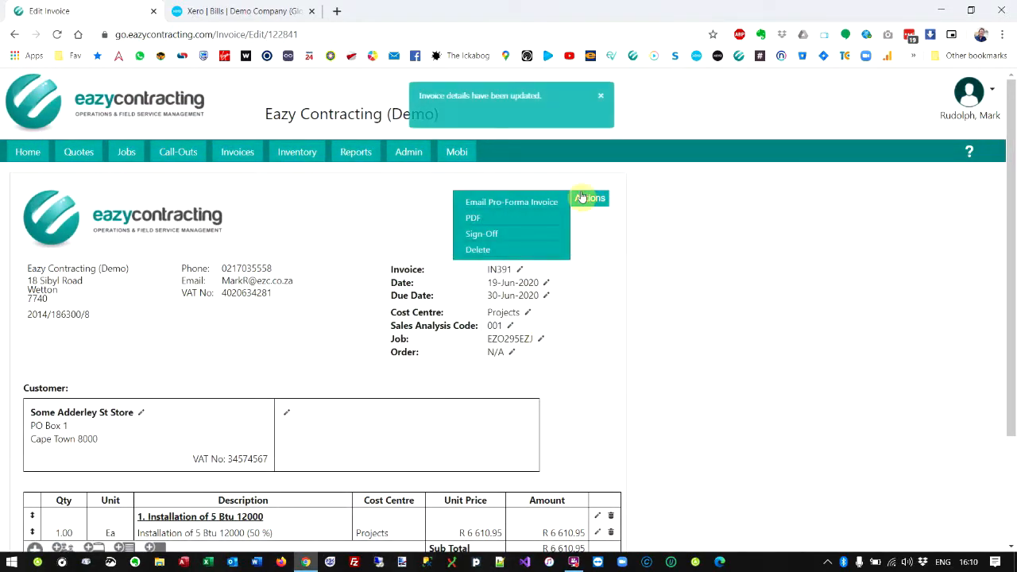
click(480, 236)
click(538, 355)
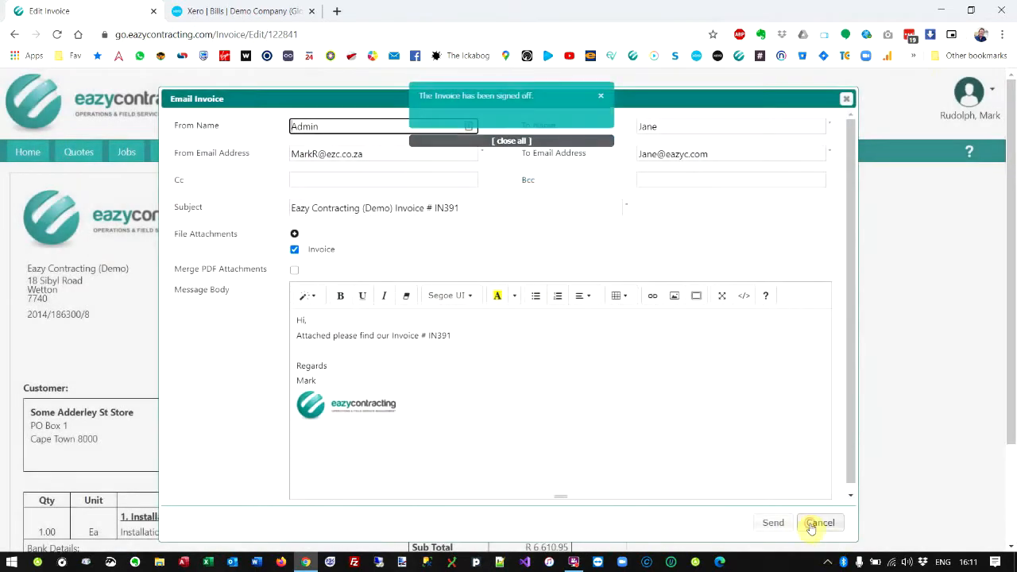
click(813, 525)
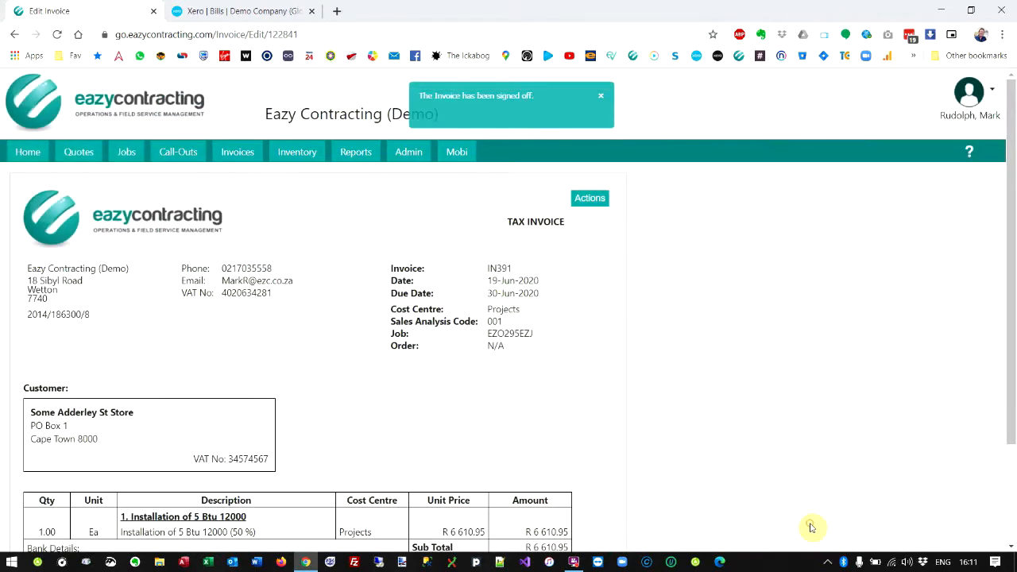
Step: Switch to Xero and check the draft sales invoices for the signed-off invoice IN391
click(235, 11)
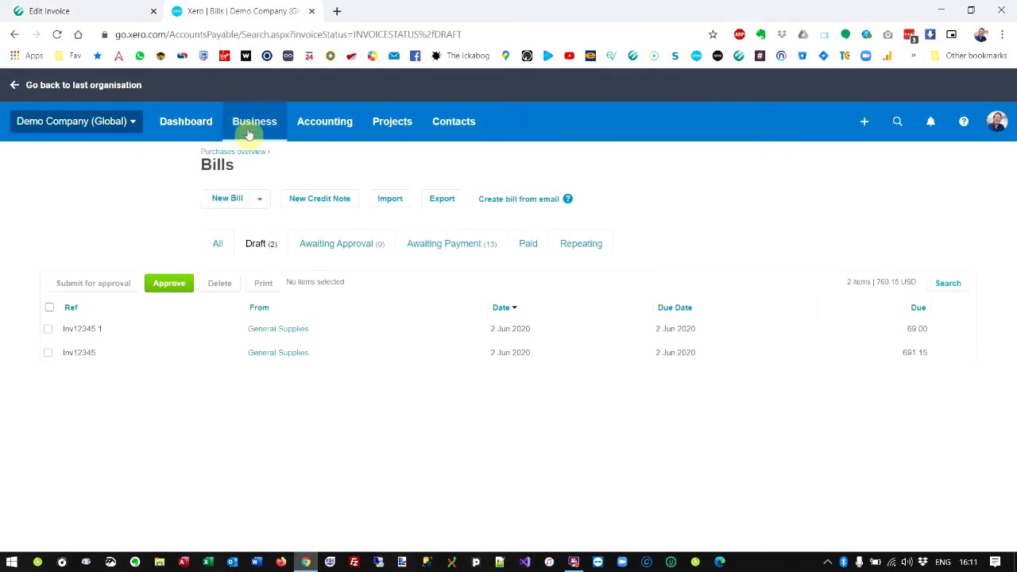
click(248, 132)
click(250, 231)
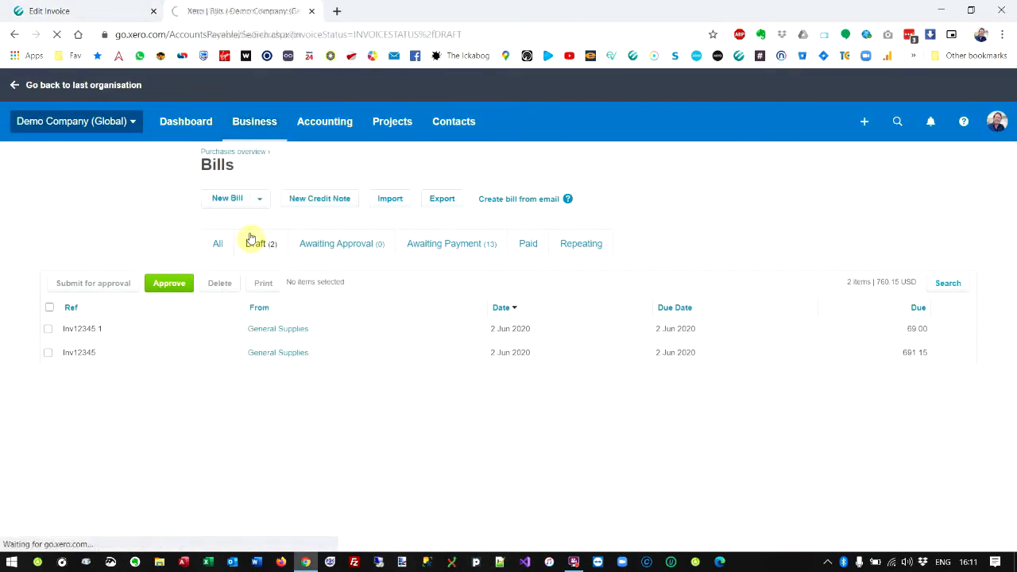
click(254, 248)
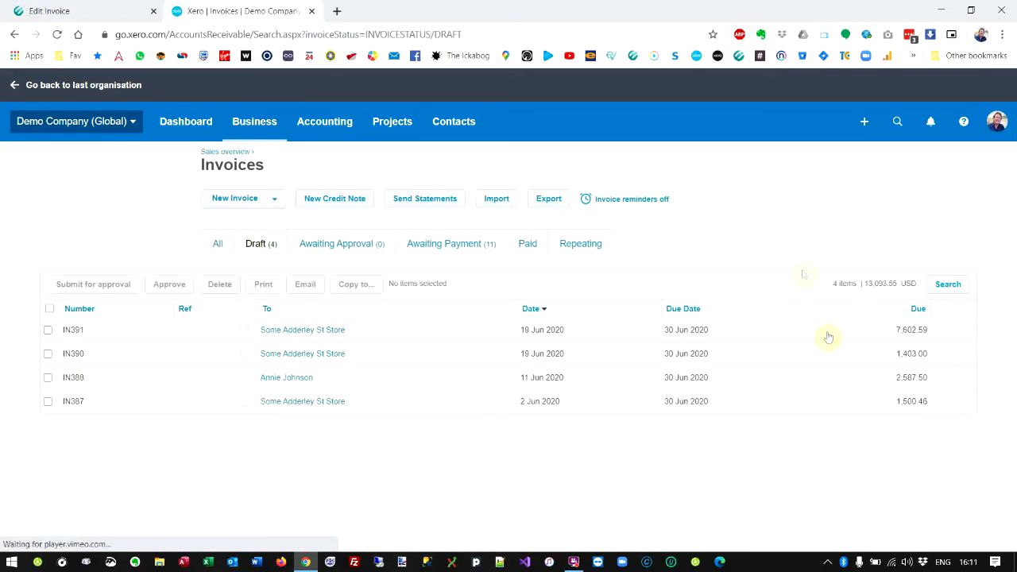
Step: Switch back to Eazy Contracting and open the first Kovco order in the list of orders awaiting invoice
click(86, 7)
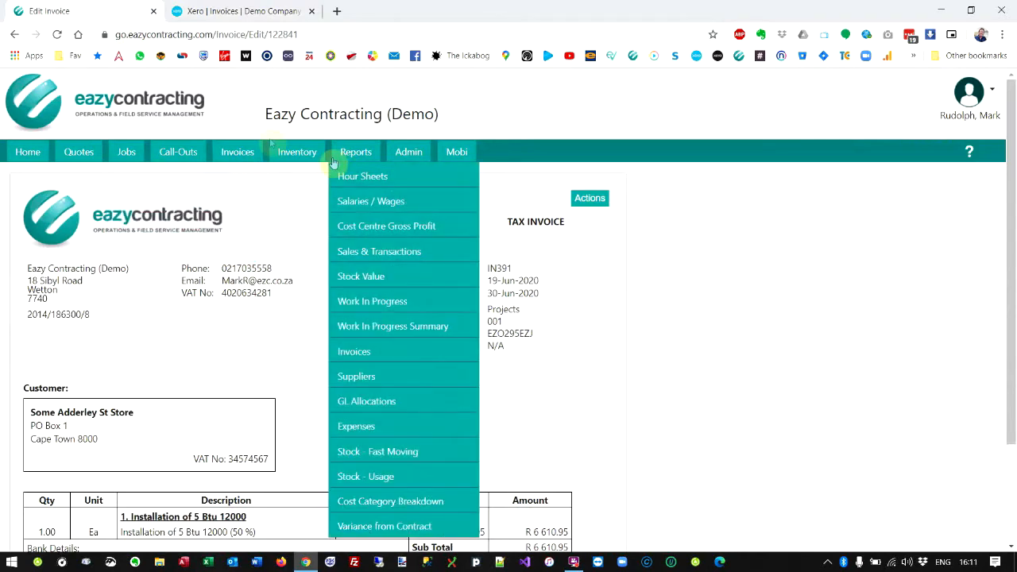
mouse_move(306, 161)
click(286, 227)
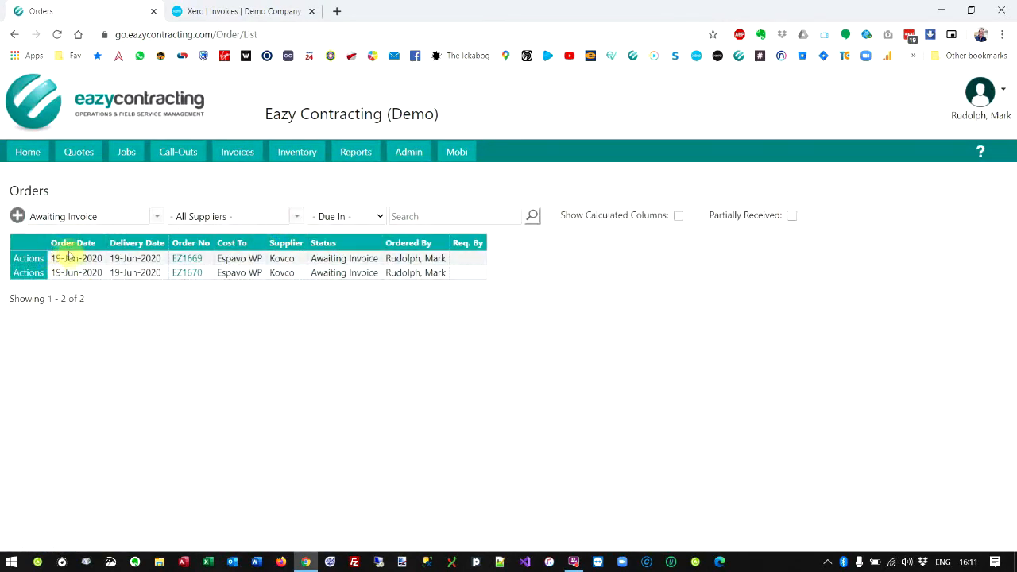
click(28, 258)
click(188, 260)
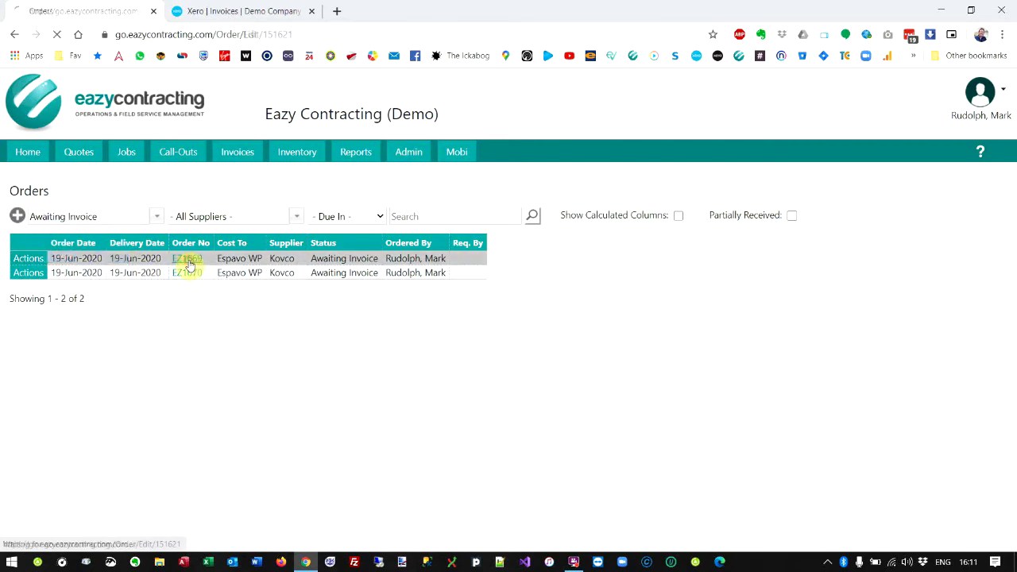
Step: Receive the order's stock under invoice number Inv12345, accepting the reuse of that number
click(702, 198)
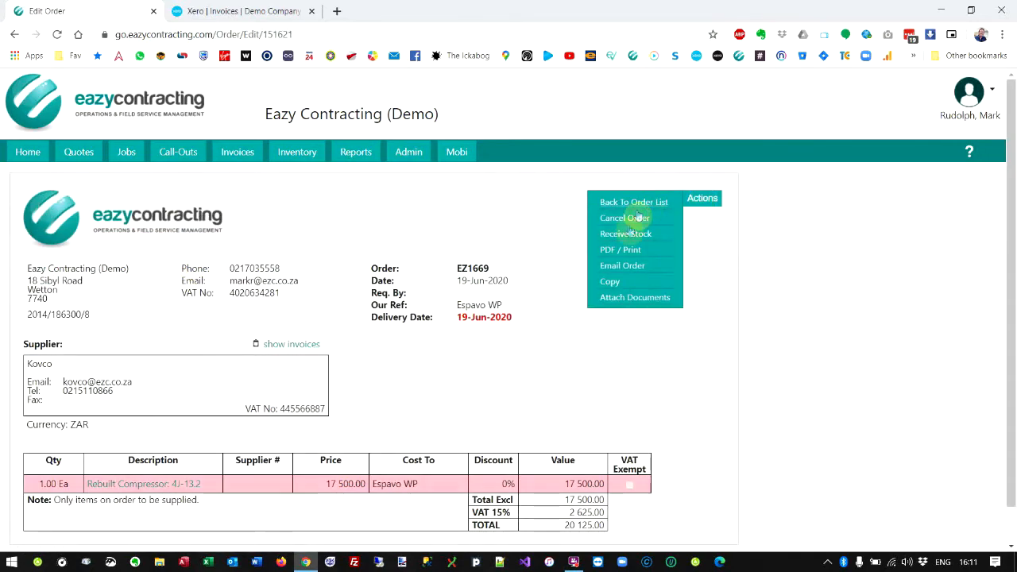
click(628, 236)
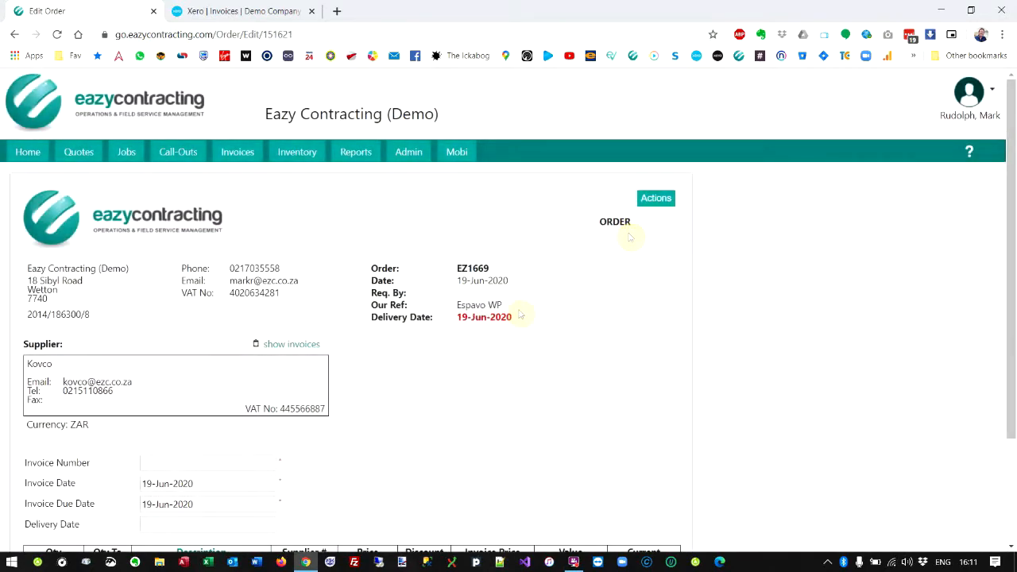
scroll(522, 311, down, 2)
click(215, 333)
click(199, 354)
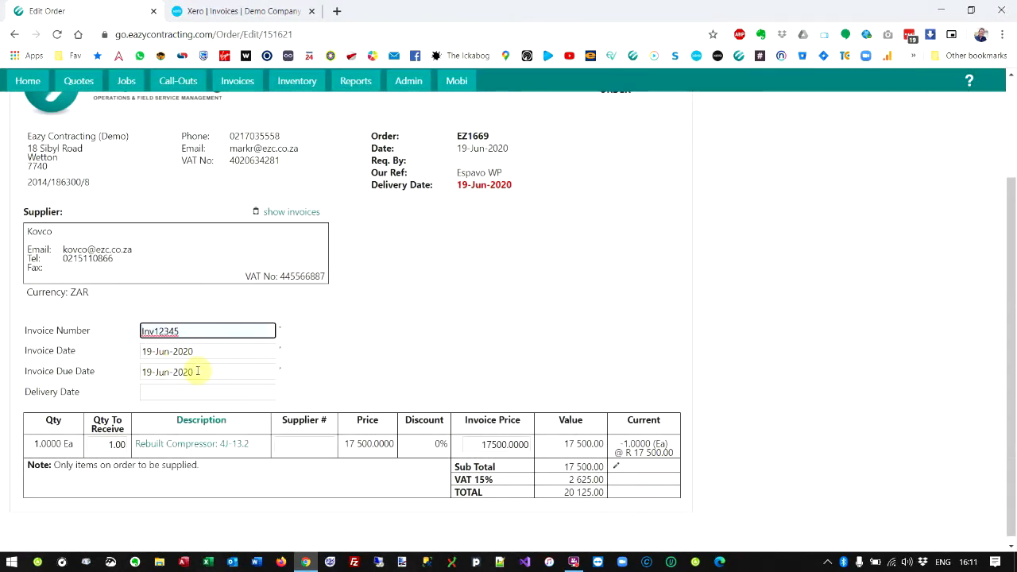
scroll(374, 354, up, 3)
click(657, 198)
click(569, 204)
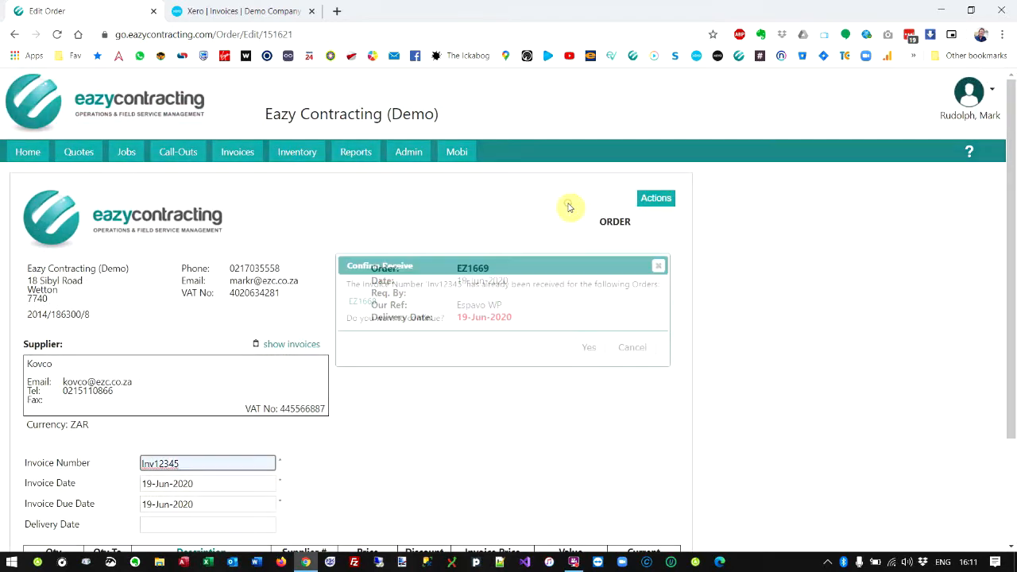
click(577, 347)
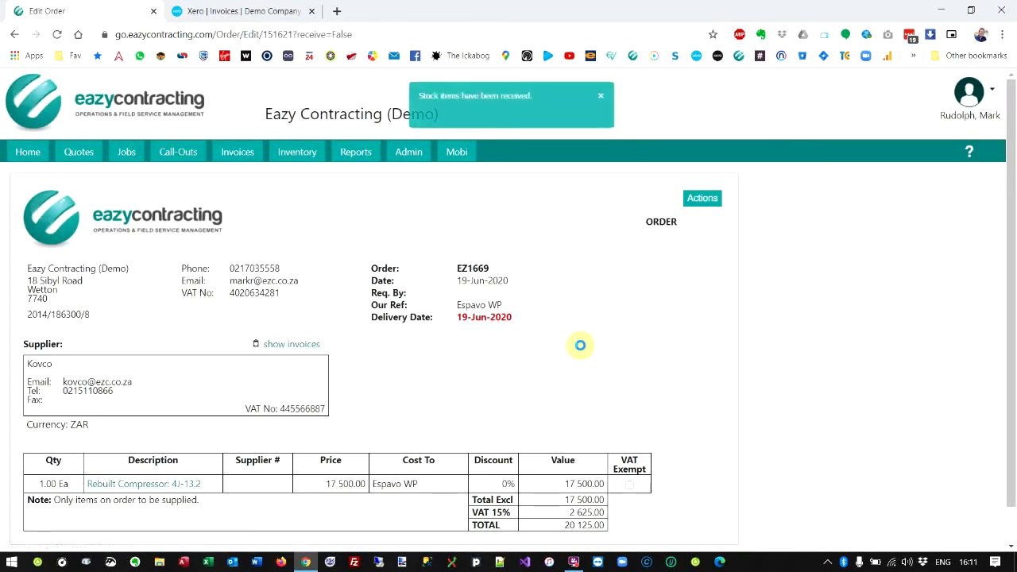
Step: Switch to Xero and check the draft bills for the received Kovco invoice Inv12345
click(222, 11)
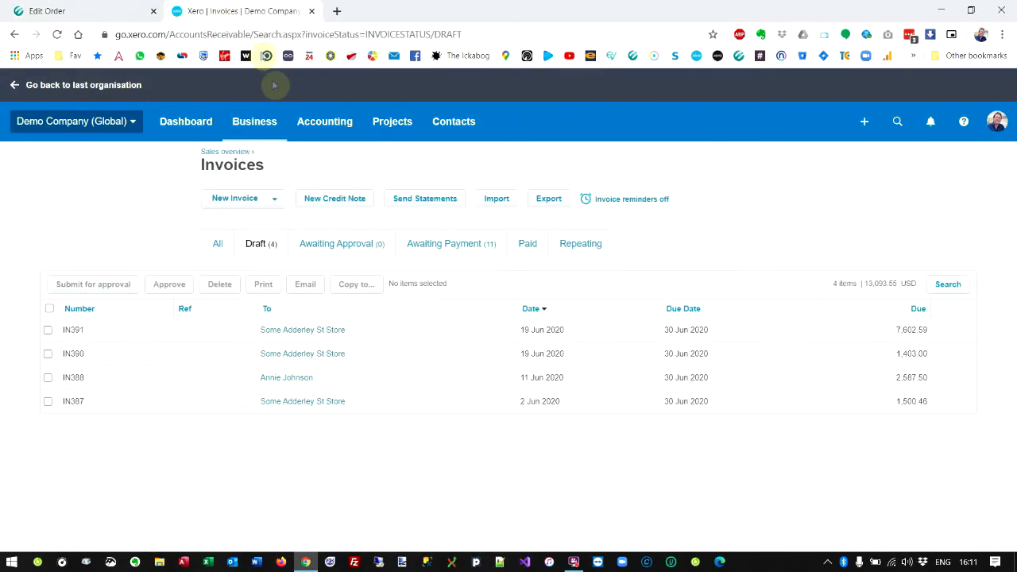
click(253, 123)
click(268, 326)
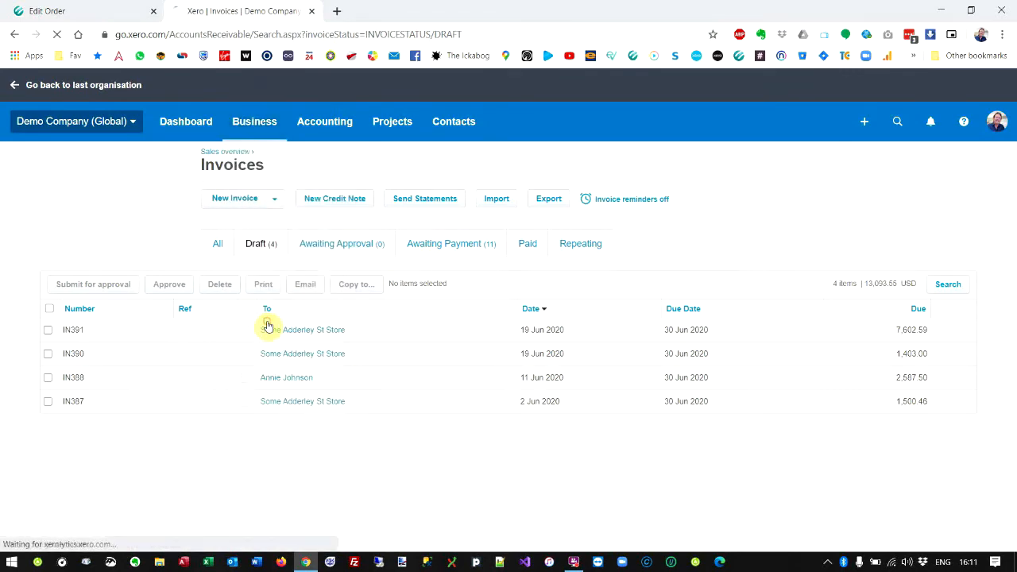
click(252, 248)
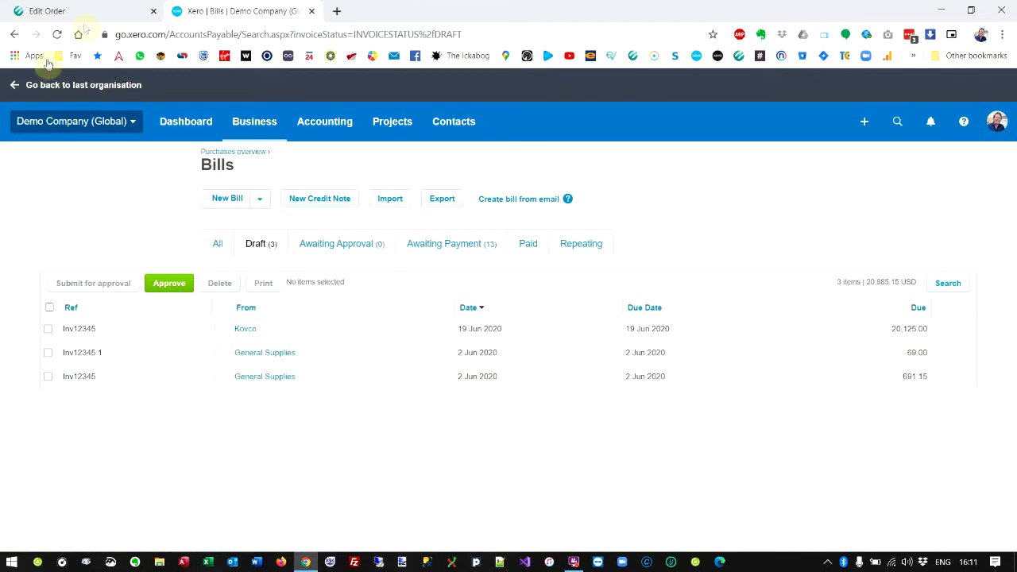
Step: Switch back to Eazy Contracting and open the GL Allocations report
click(31, 10)
mouse_move(356, 152)
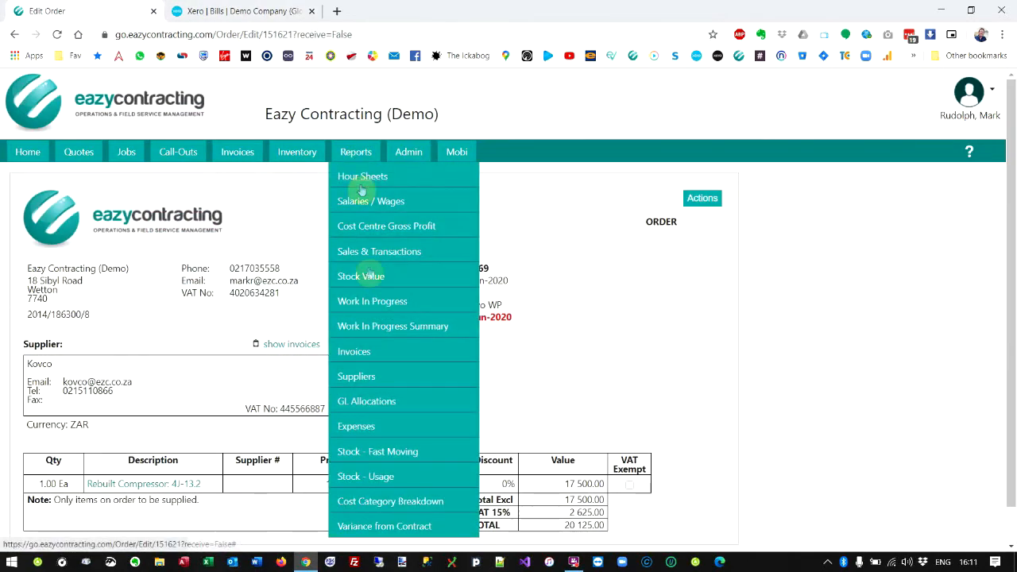
click(364, 401)
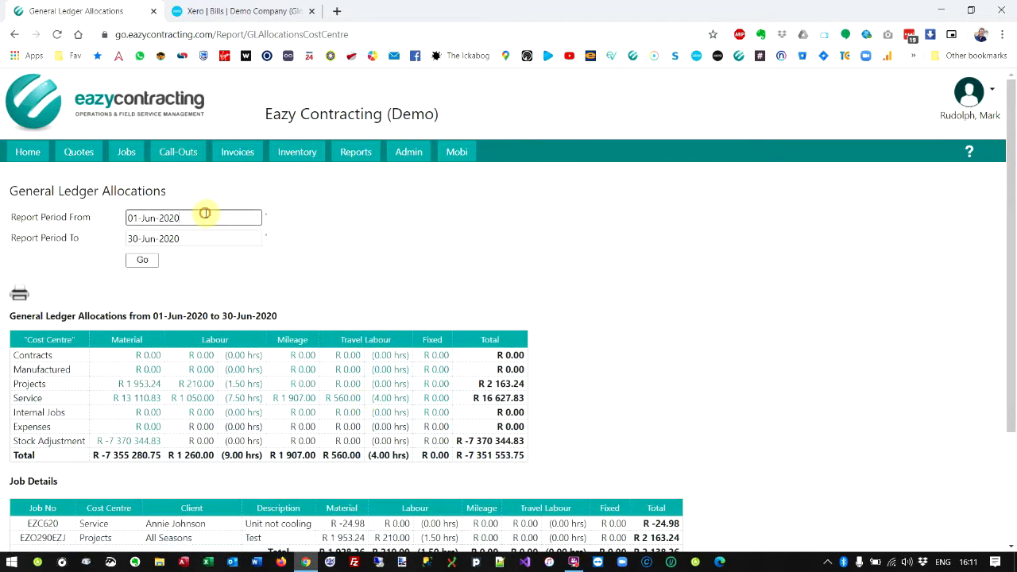
Step: Run the General Ledger Allocations report for 01-May-2020 to 31-May-2020 and export it to Xero
click(205, 213)
click(138, 240)
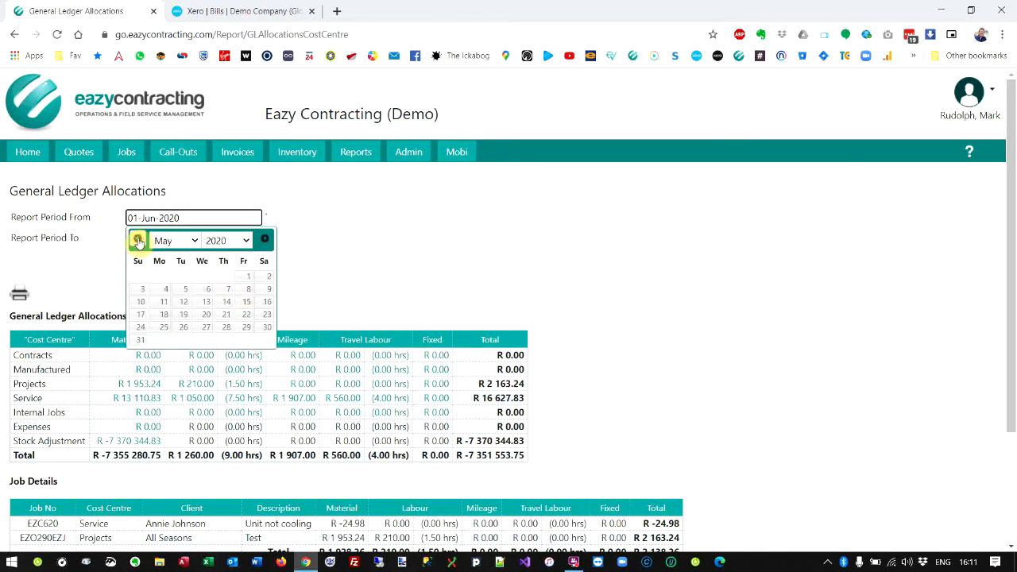
click(251, 276)
click(175, 237)
click(137, 262)
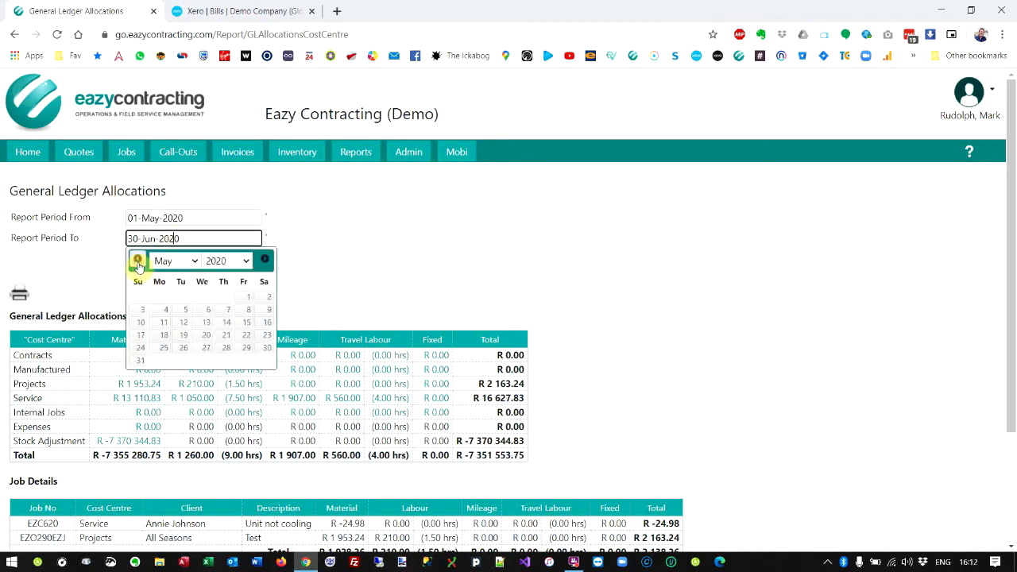
click(138, 360)
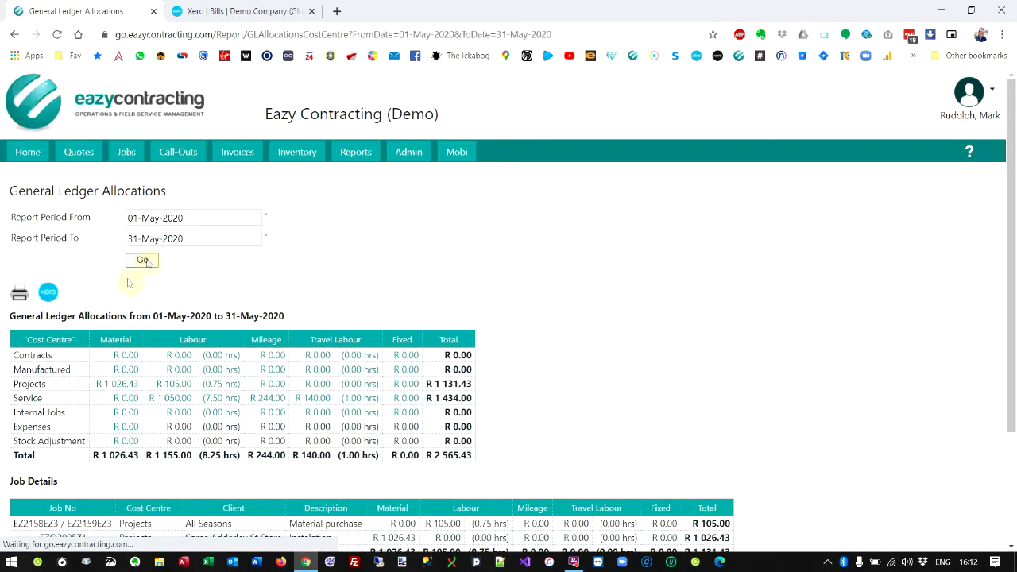
click(48, 295)
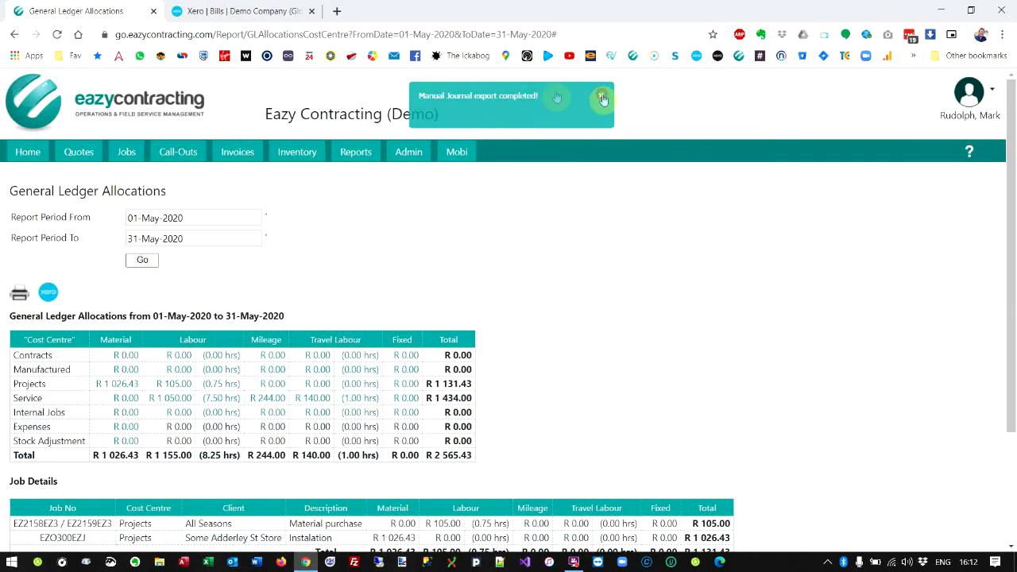
Step: Switch to Xero and open the draft manual journal "Inventory Control Adjustments - [2020 - May]" to review its lines
click(247, 16)
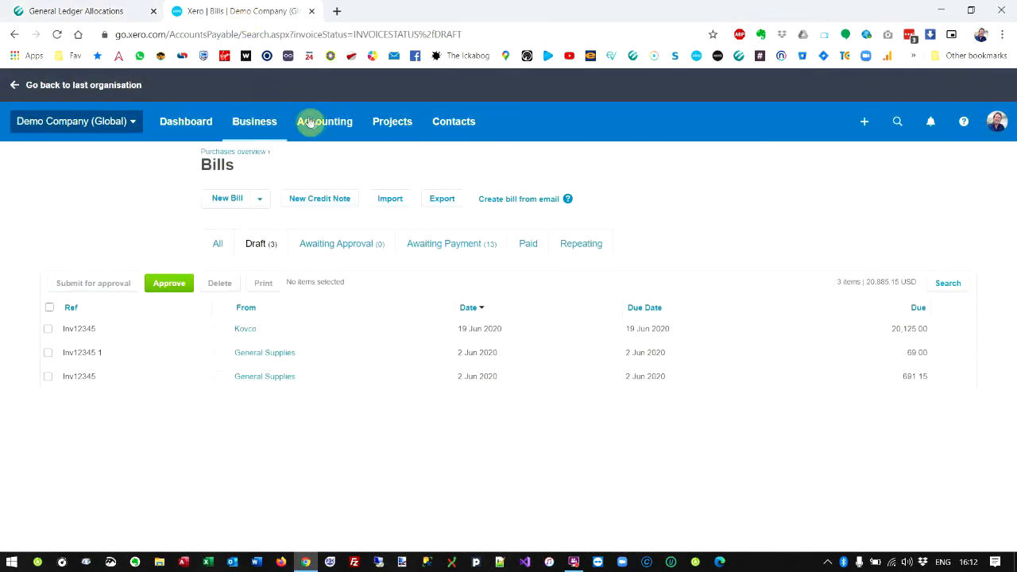
click(326, 124)
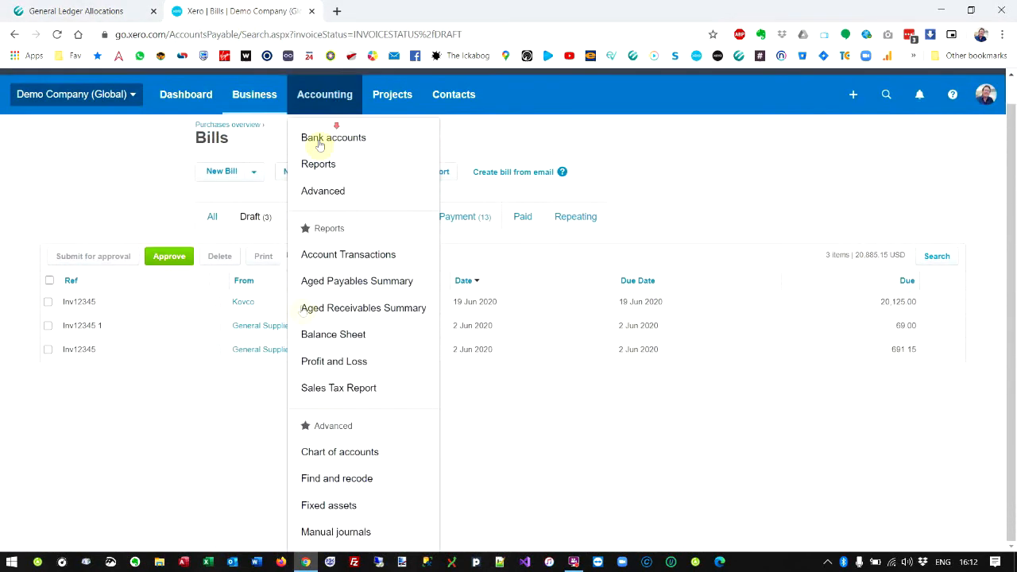
click(325, 531)
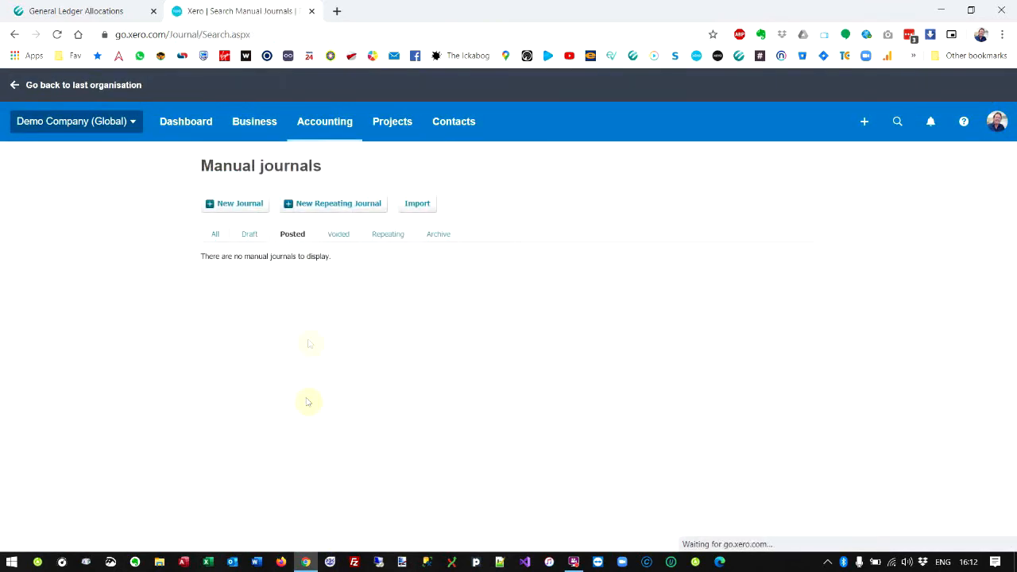
click(250, 239)
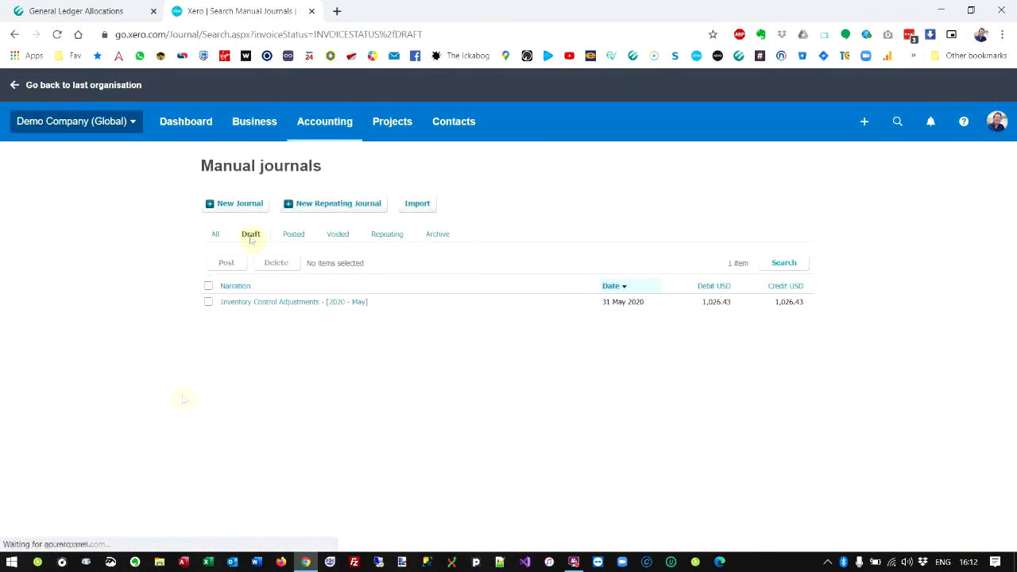
click(296, 307)
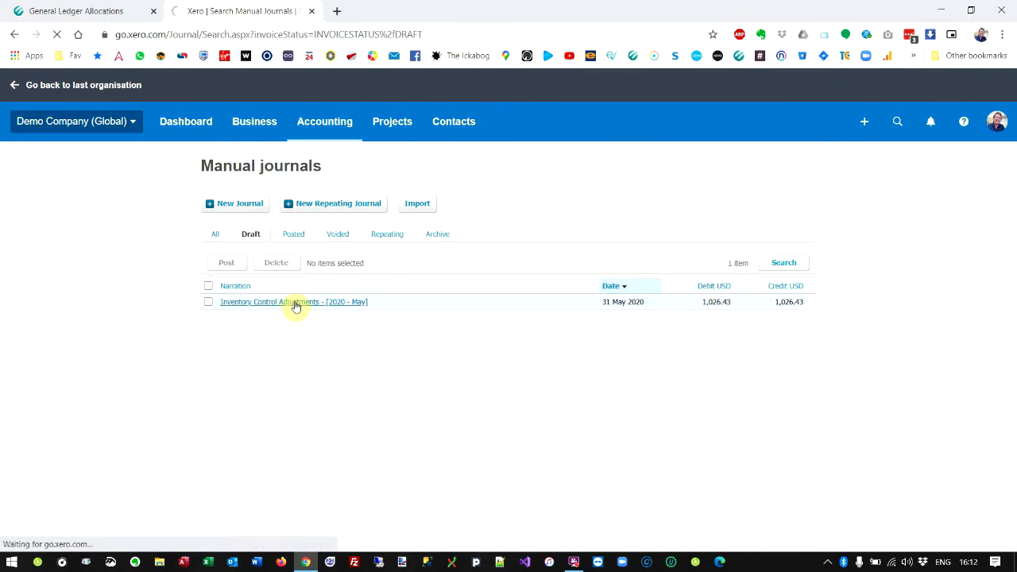
scroll(895, 329, down, 2)
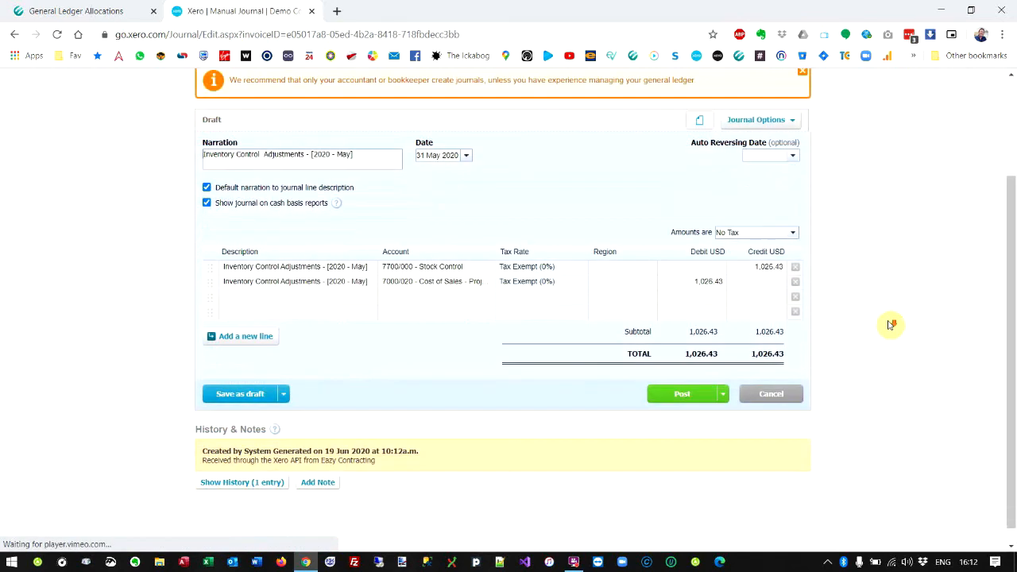